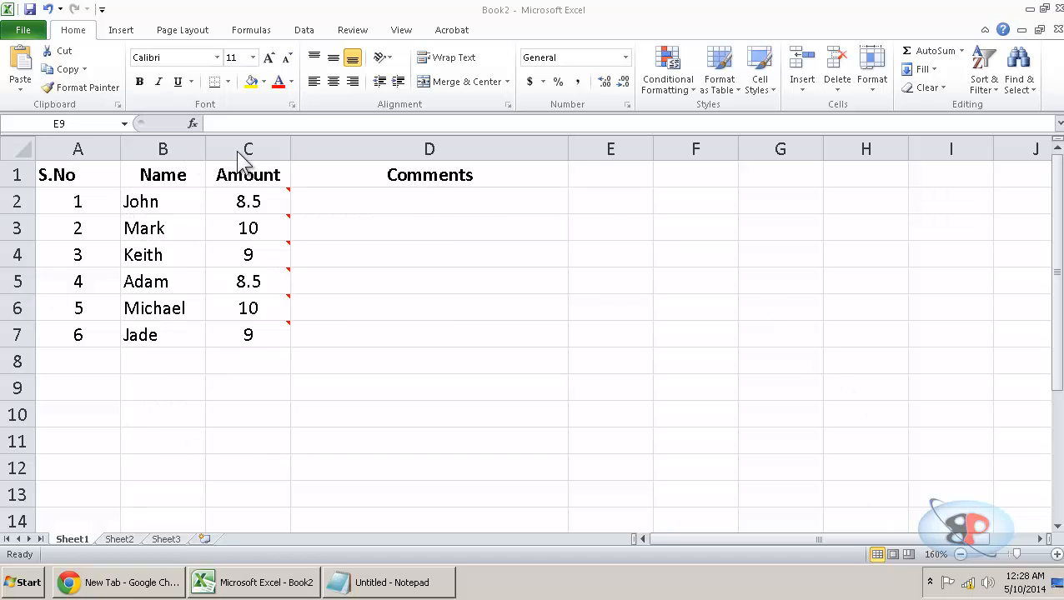
Review John's Amount comment and the Comments column, then check the function code in Notepad
click(255, 204)
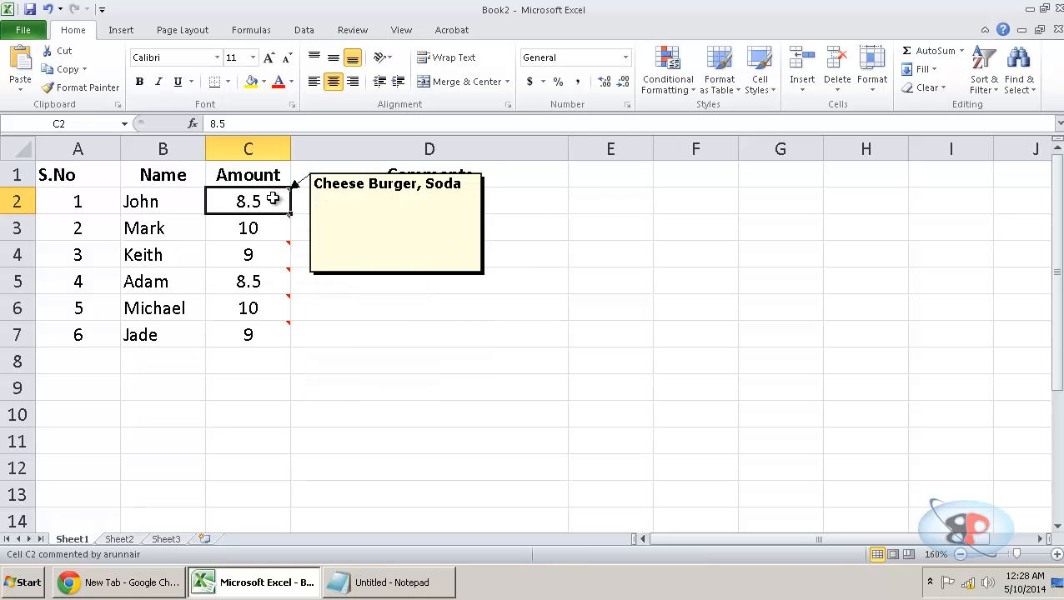
click(338, 203)
click(386, 175)
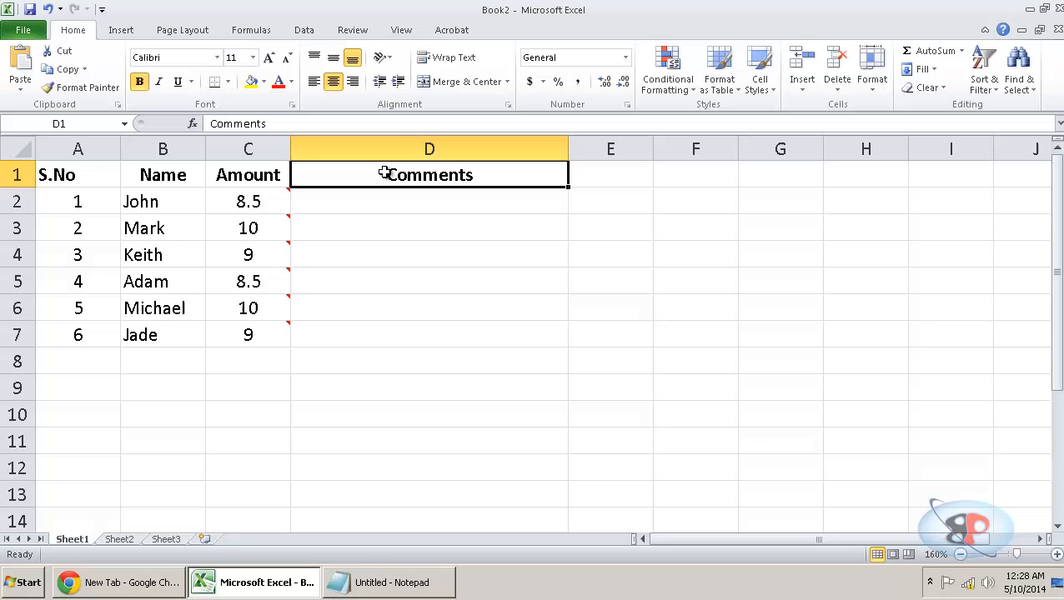
click(384, 203)
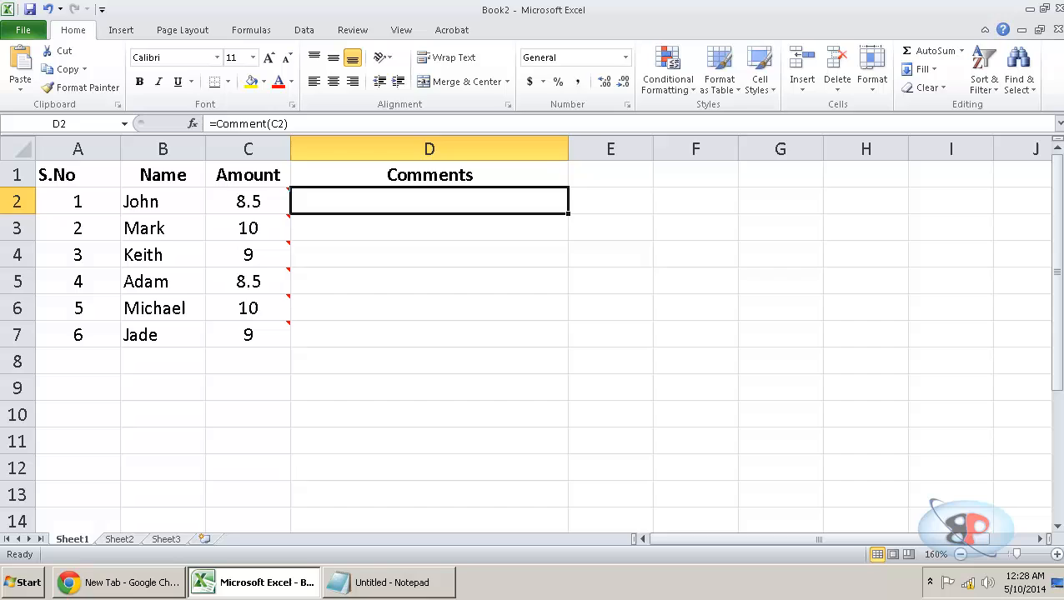
click(391, 582)
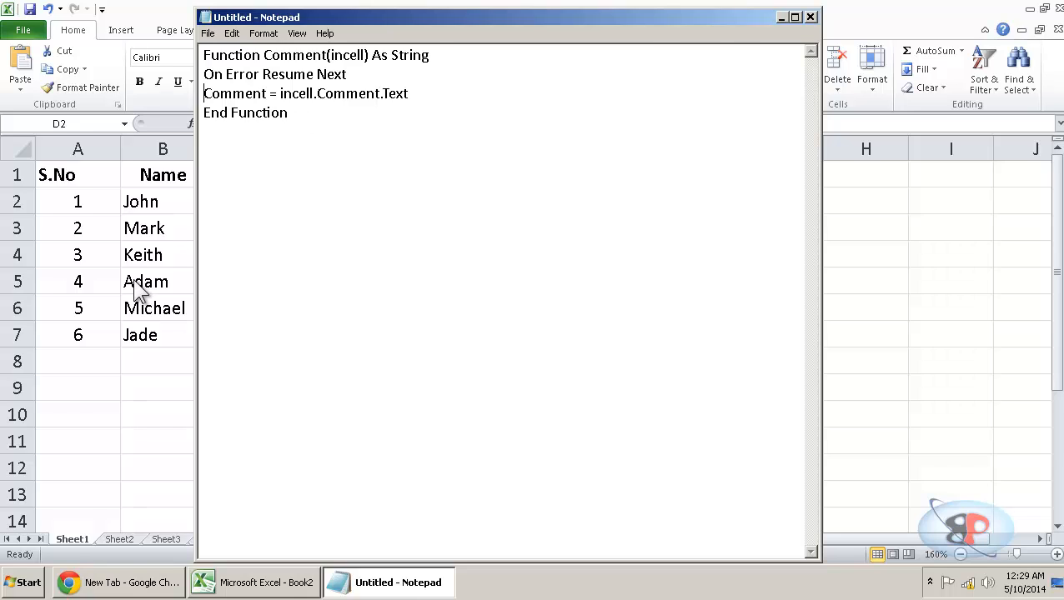
Add a new Module1 to the workbook's VBA project via Sheet1's View Code
key(alt+Tab)
right_click(72, 539)
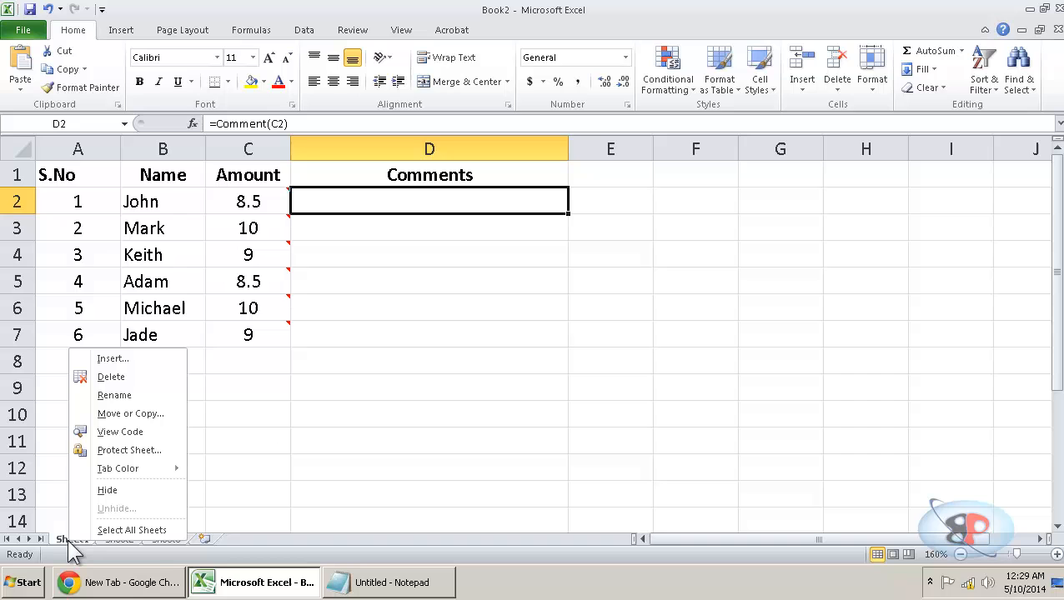
click(120, 432)
click(139, 30)
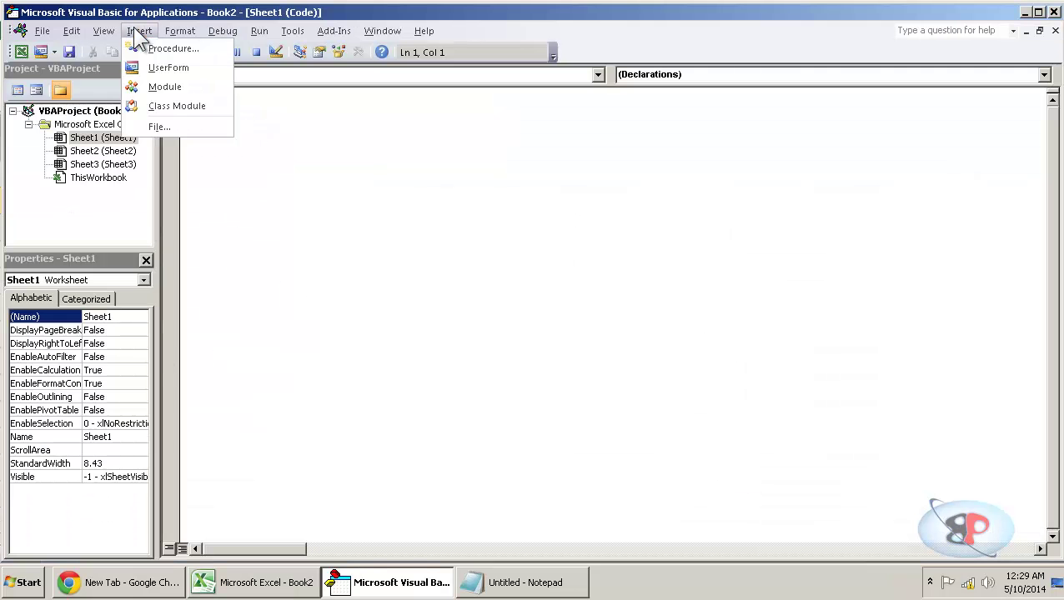
click(151, 85)
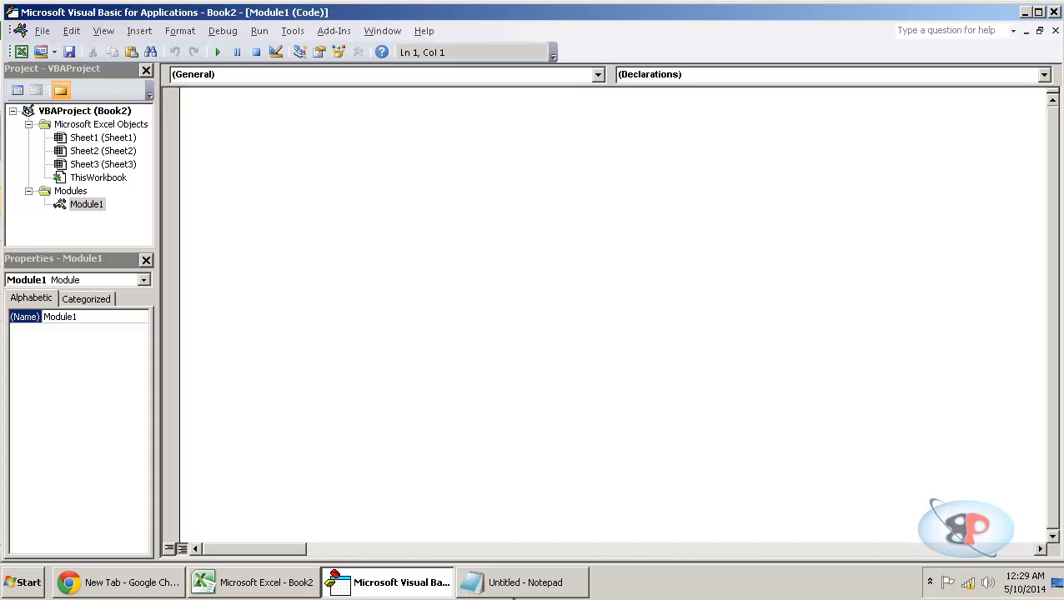
Copy the whole Comment function from Notepad into Module1
click(525, 582)
key(ctrl+a)
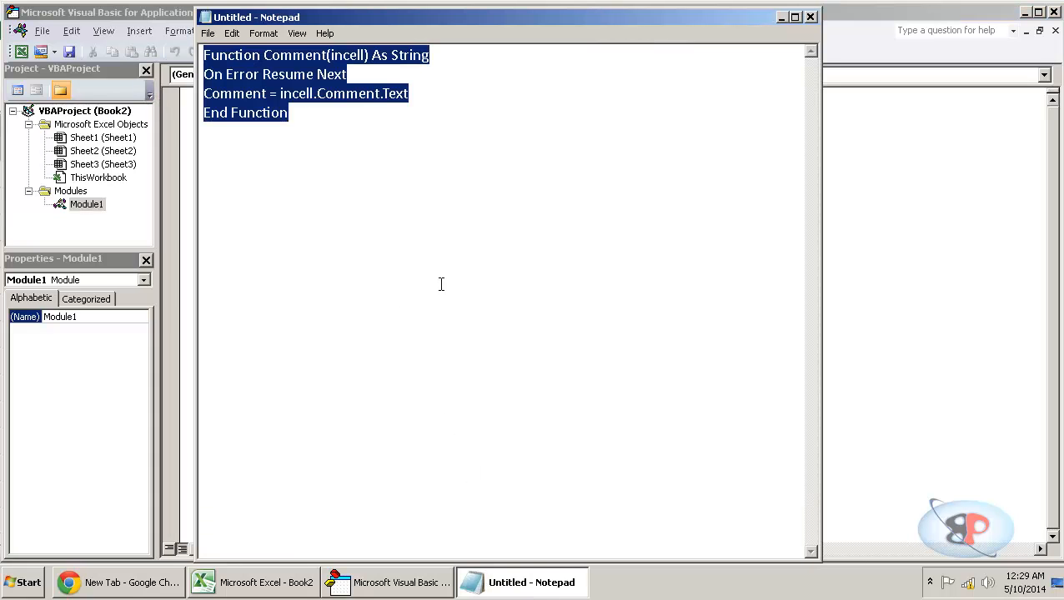
key(ctrl+c)
click(190, 188)
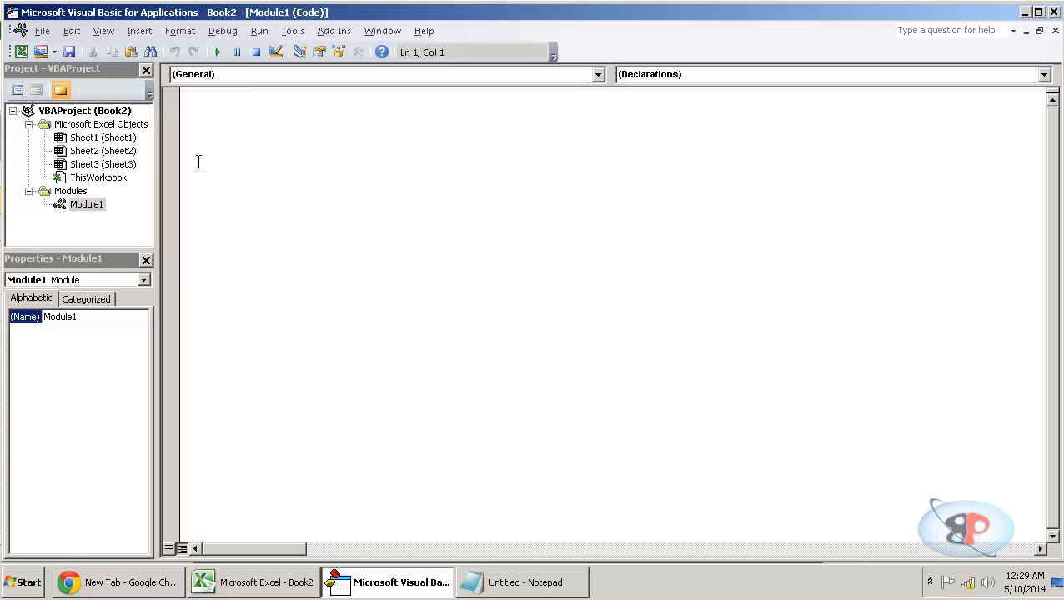
key(ctrl+v)
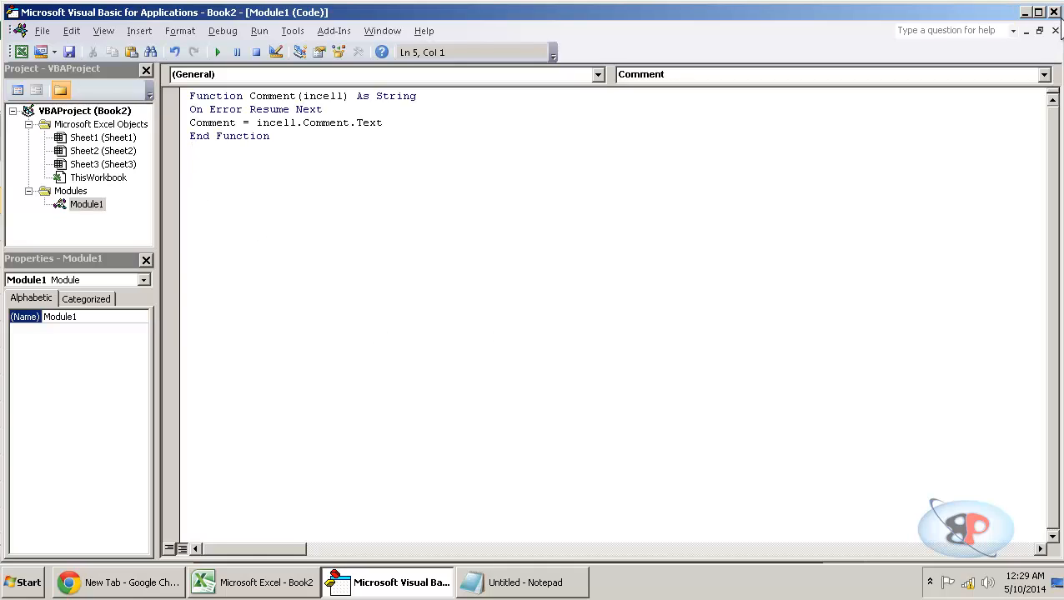
Enter =Comment(C2) in D2 and fill it down through D7
click(1055, 11)
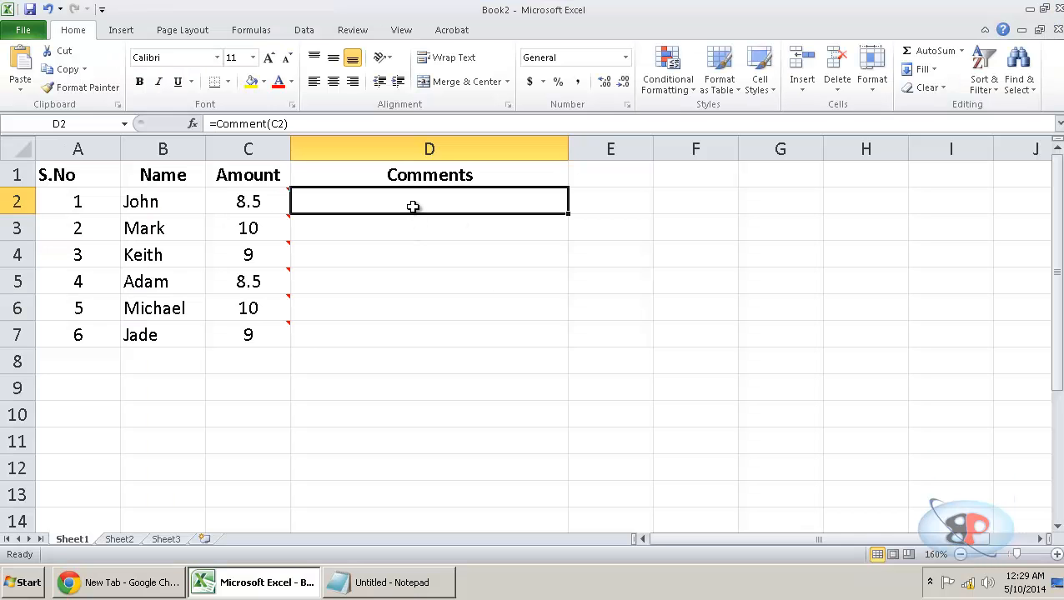
text(=com)
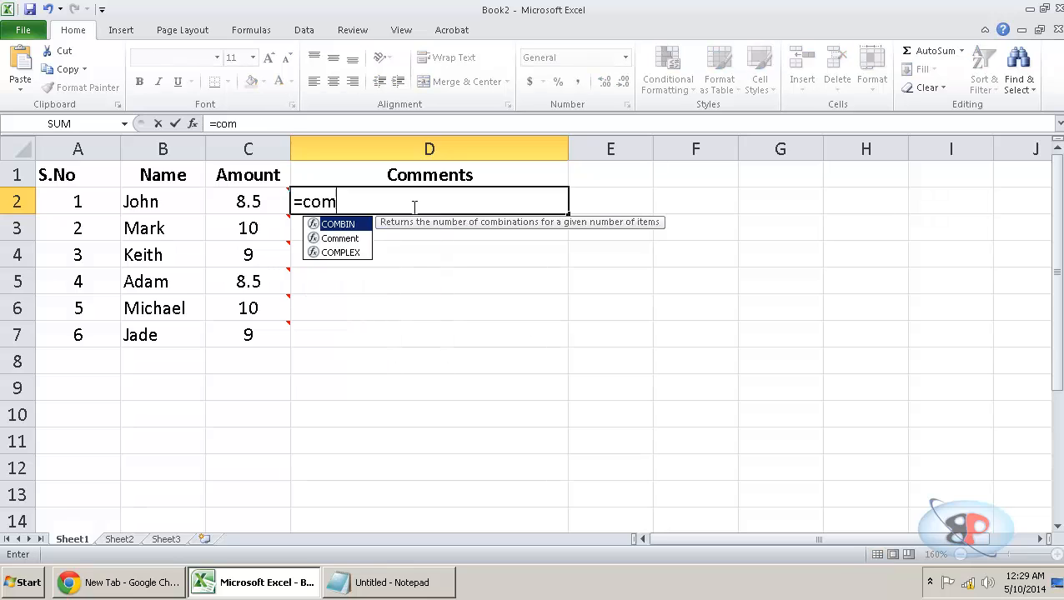
text(men)
key(Tab)
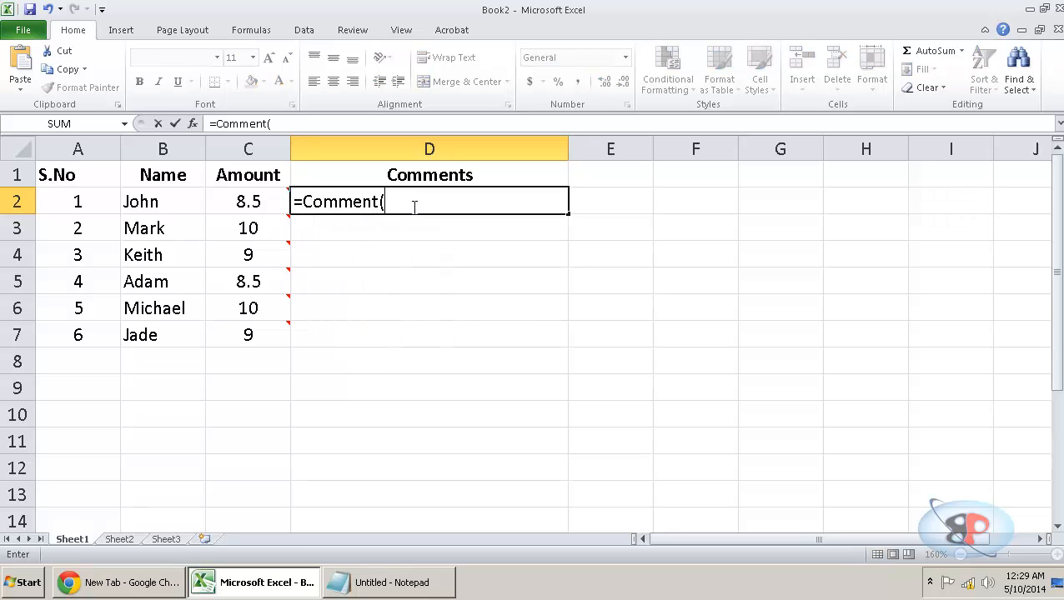
text(C2))
key(Return)
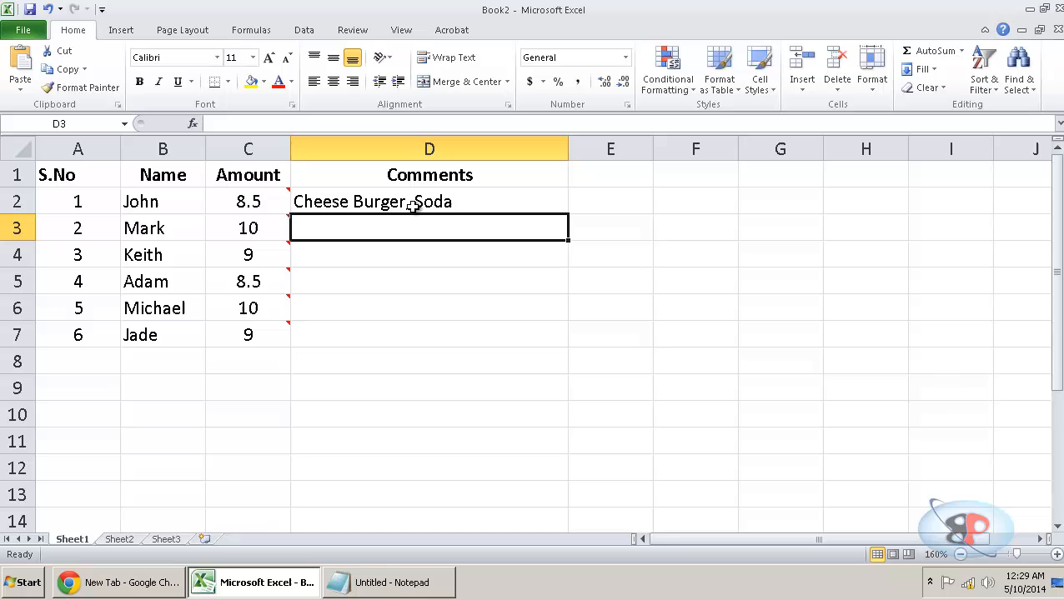
click(412, 206)
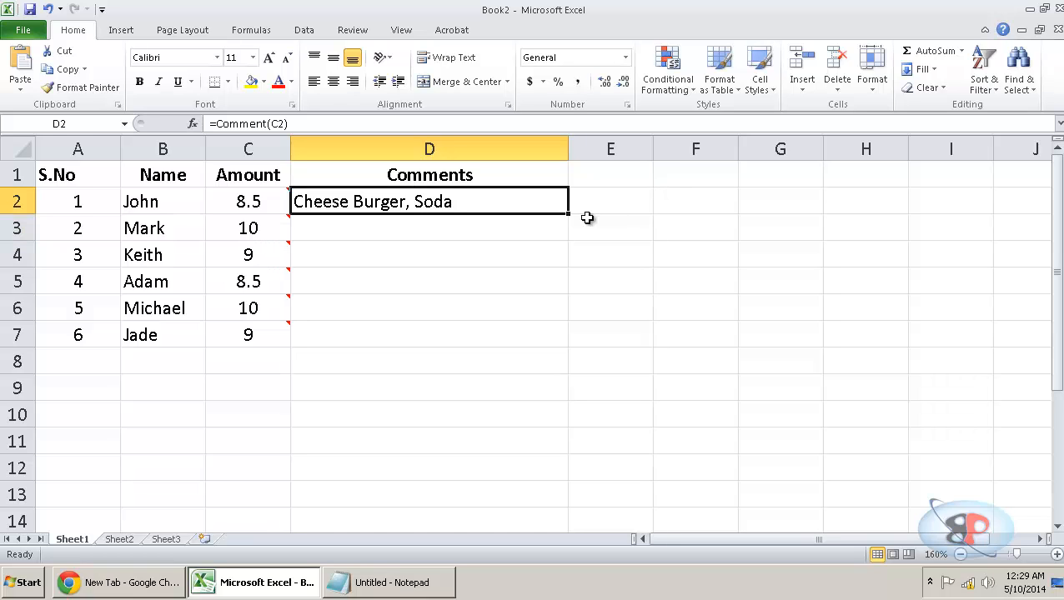
drag(570, 216, 570, 334)
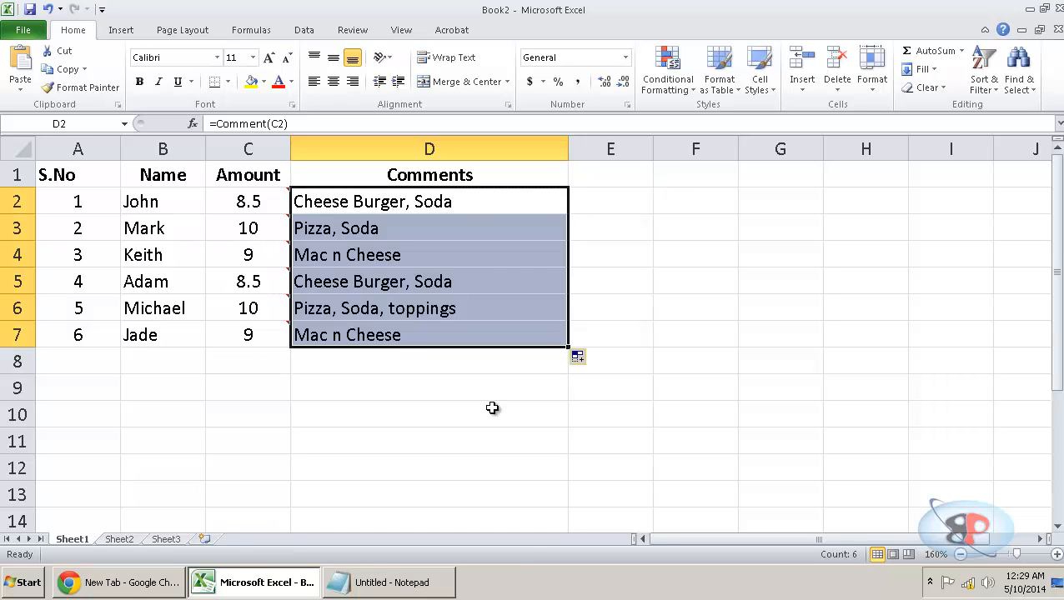
Verify the Comment formulas in D2, D4, D6 and D7
click(429, 415)
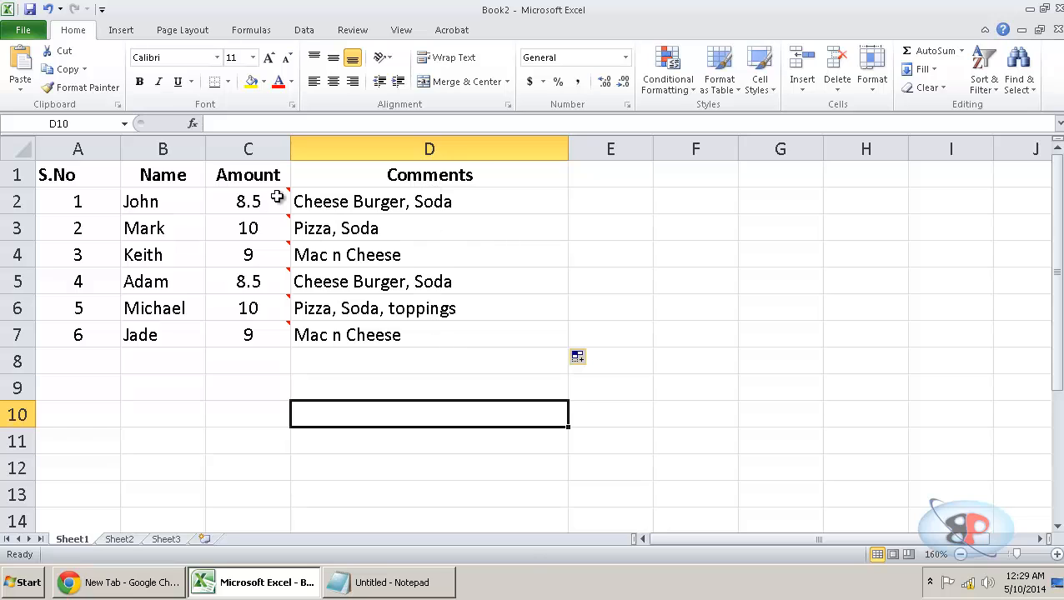
click(379, 206)
click(372, 263)
click(364, 312)
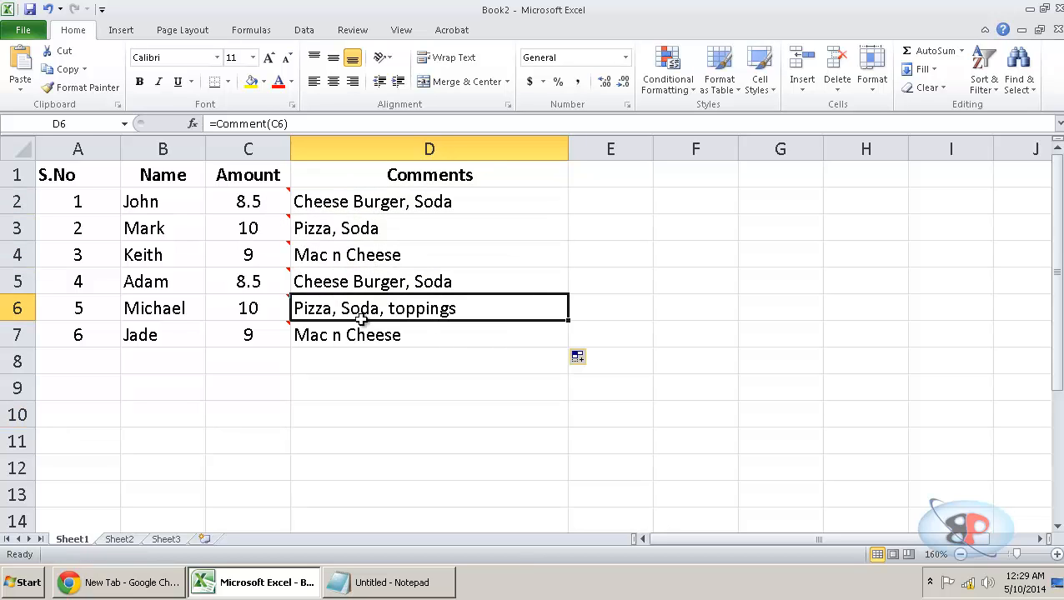
click(361, 340)
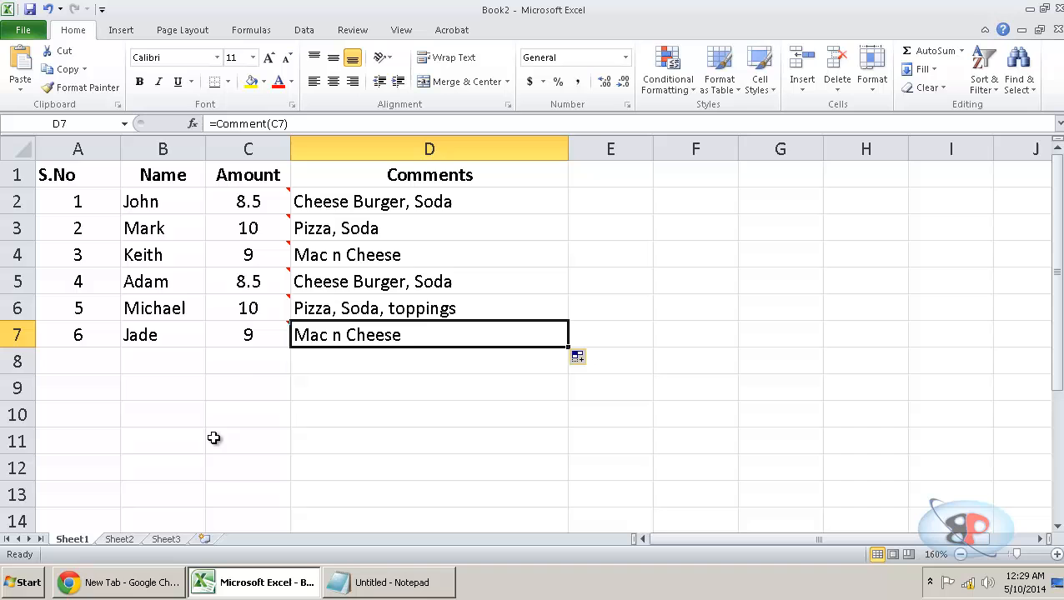
click(24, 30)
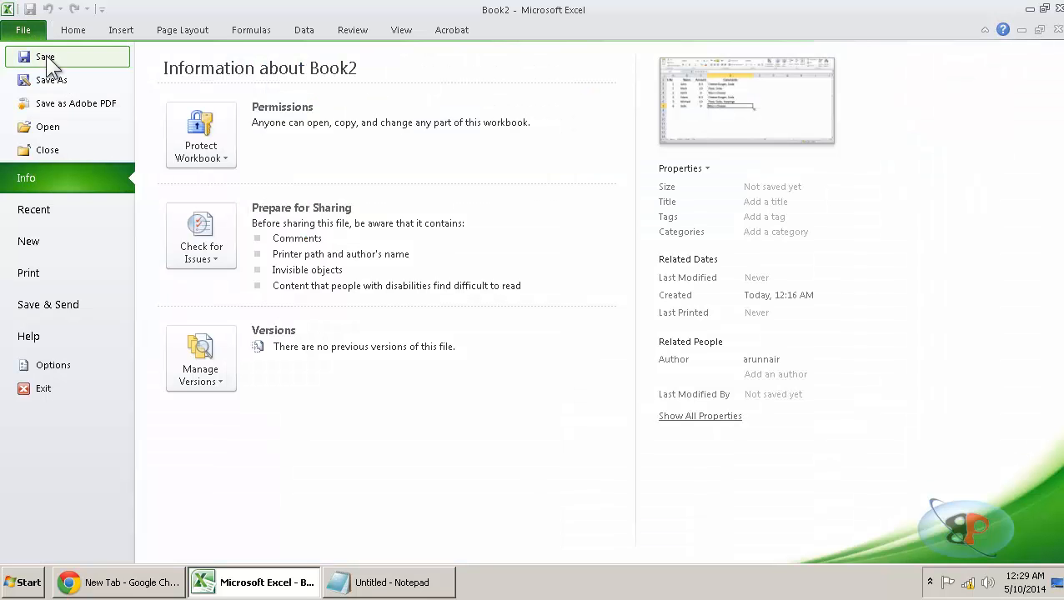
click(51, 79)
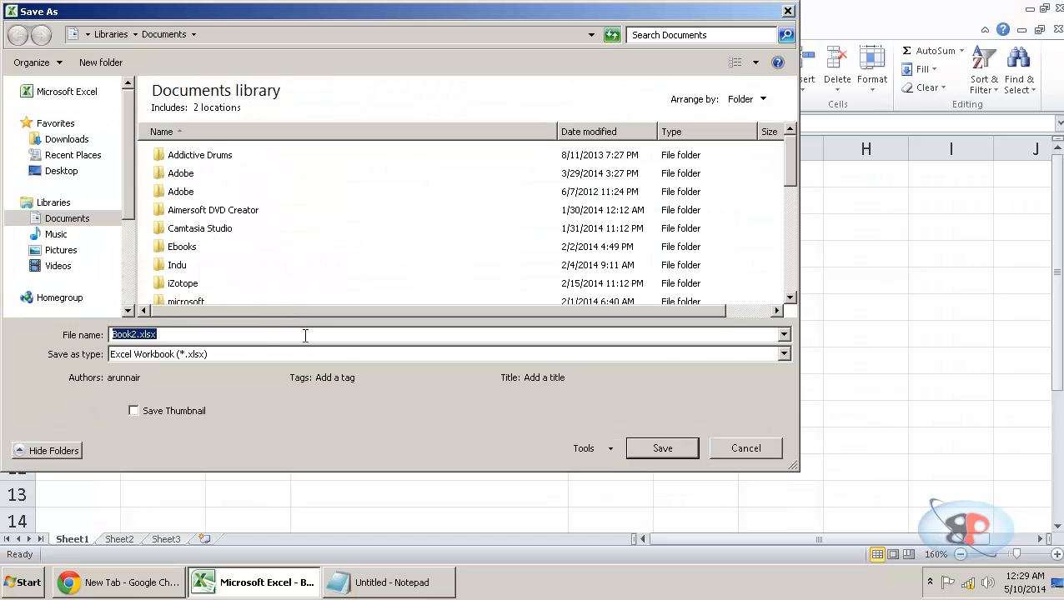
click(784, 355)
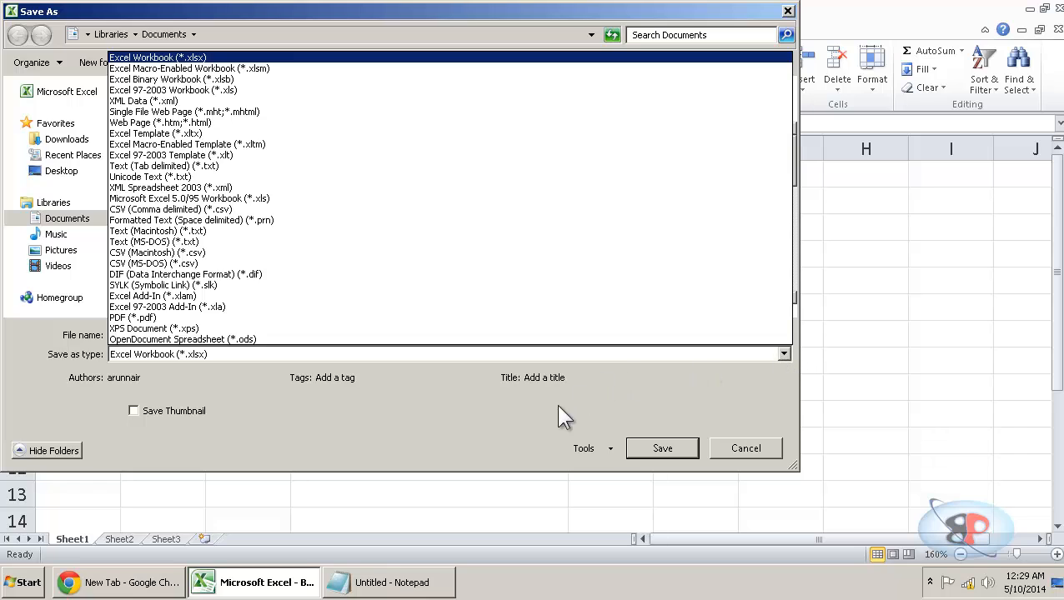
click(153, 296)
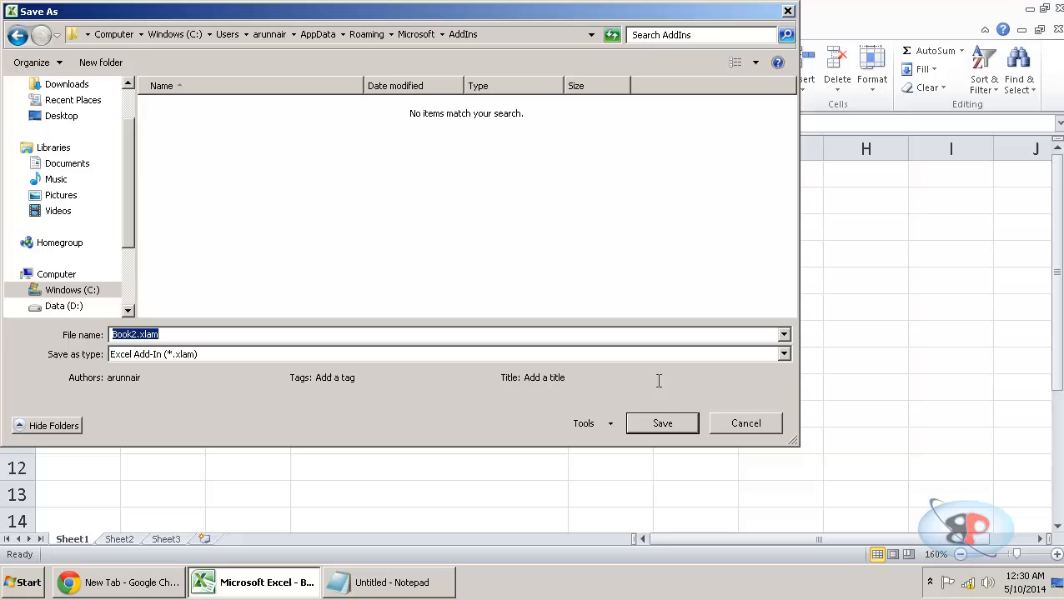
click(750, 423)
click(391, 435)
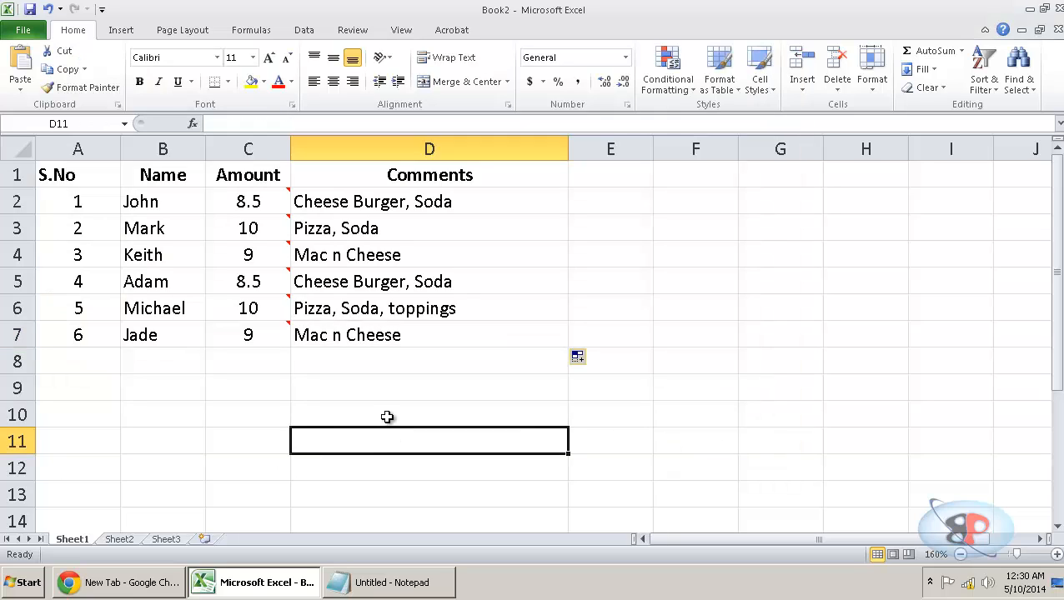